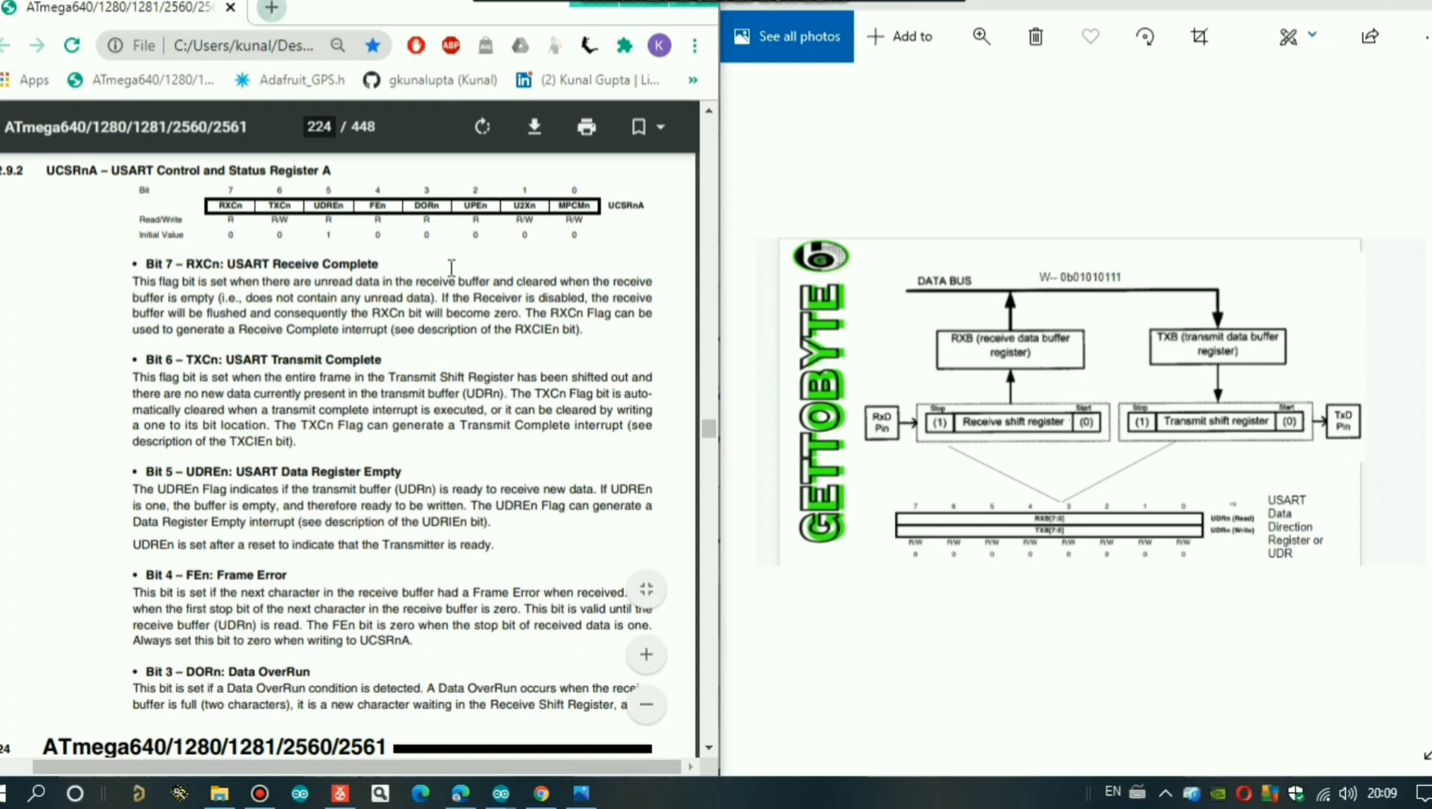
ctrl+scroll(451, 268, down, 5)
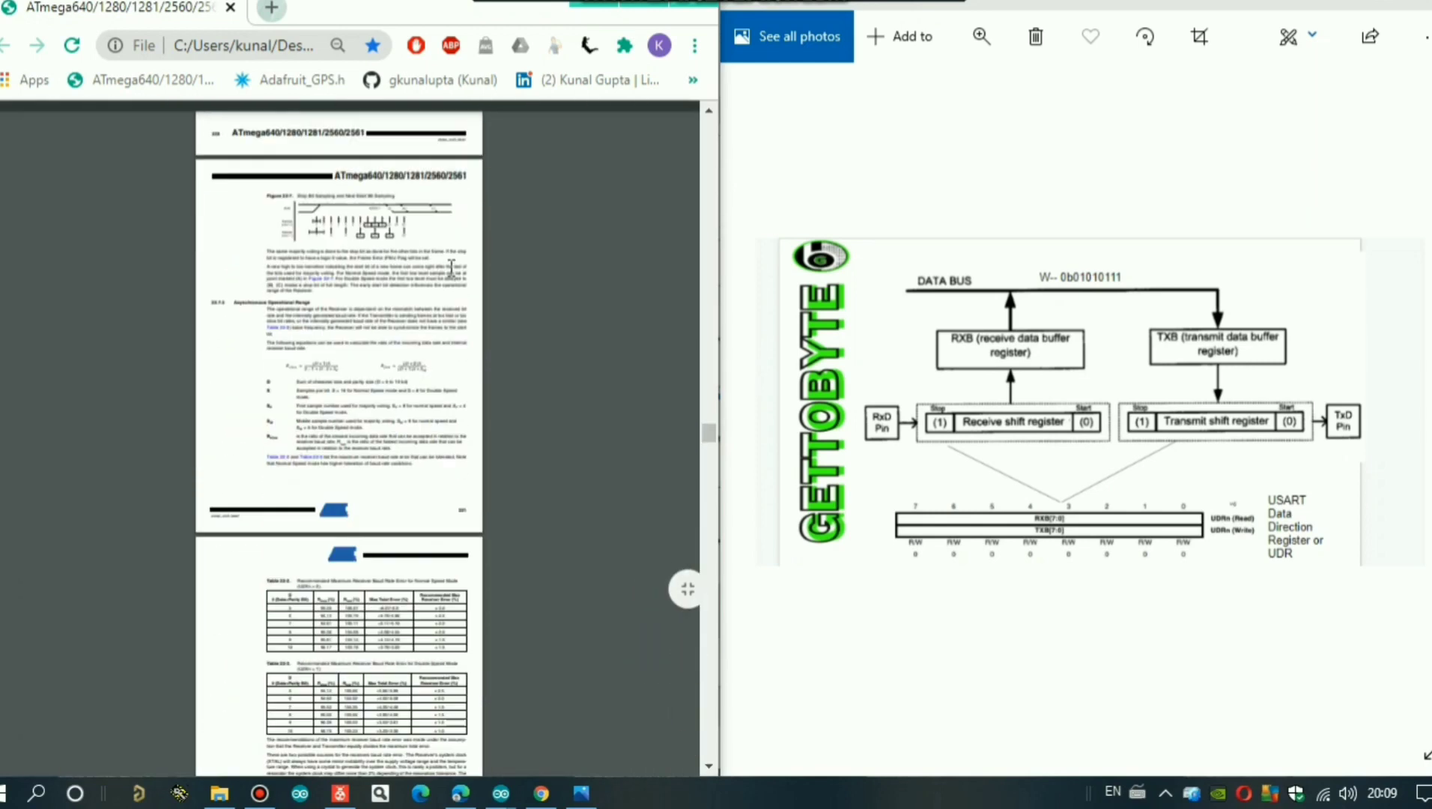
scroll(450, 268, up, 8)
scroll(451, 268, down, 1)
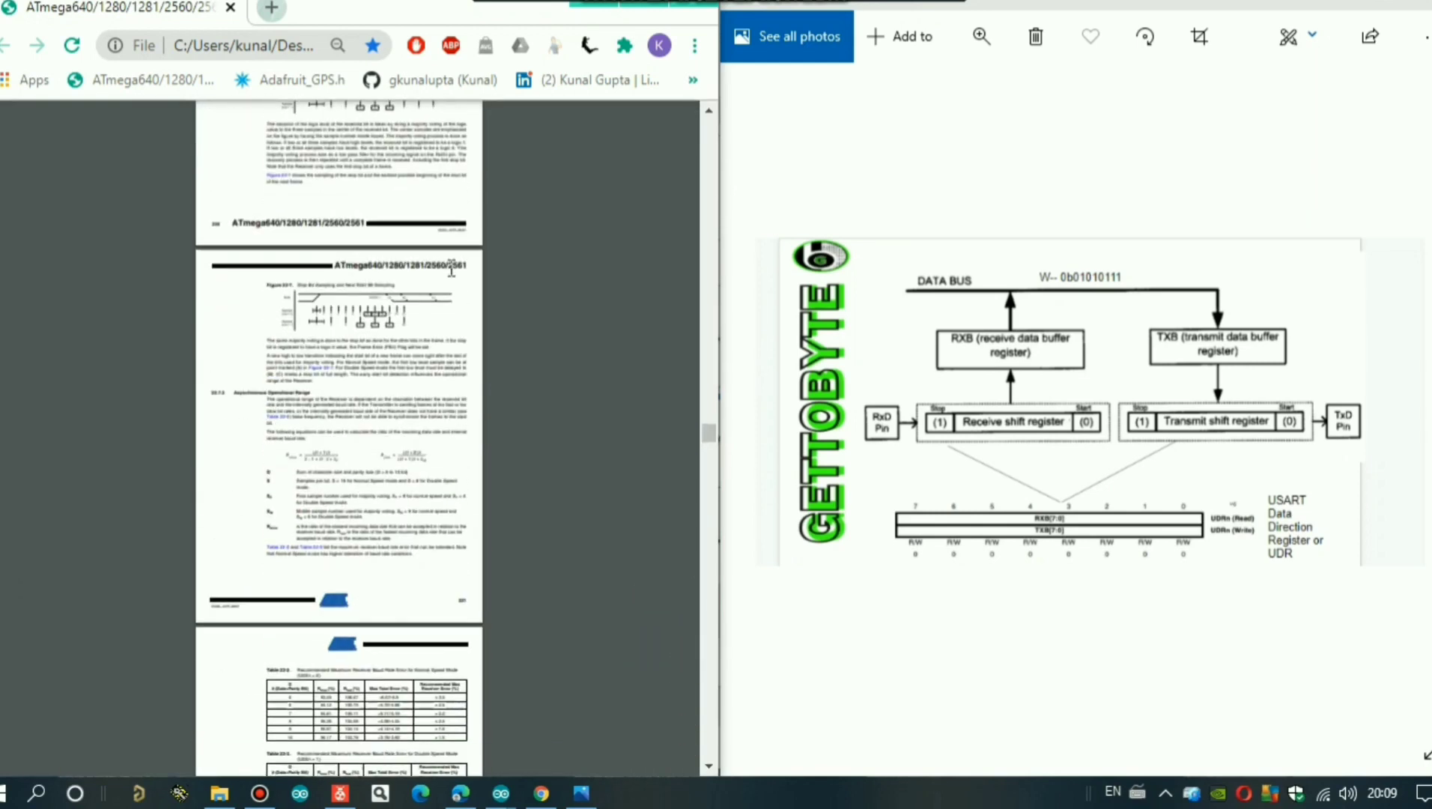
Step: Show the datasheet bookmarks and expand the 22. USART chapter's subsections
click(643, 125)
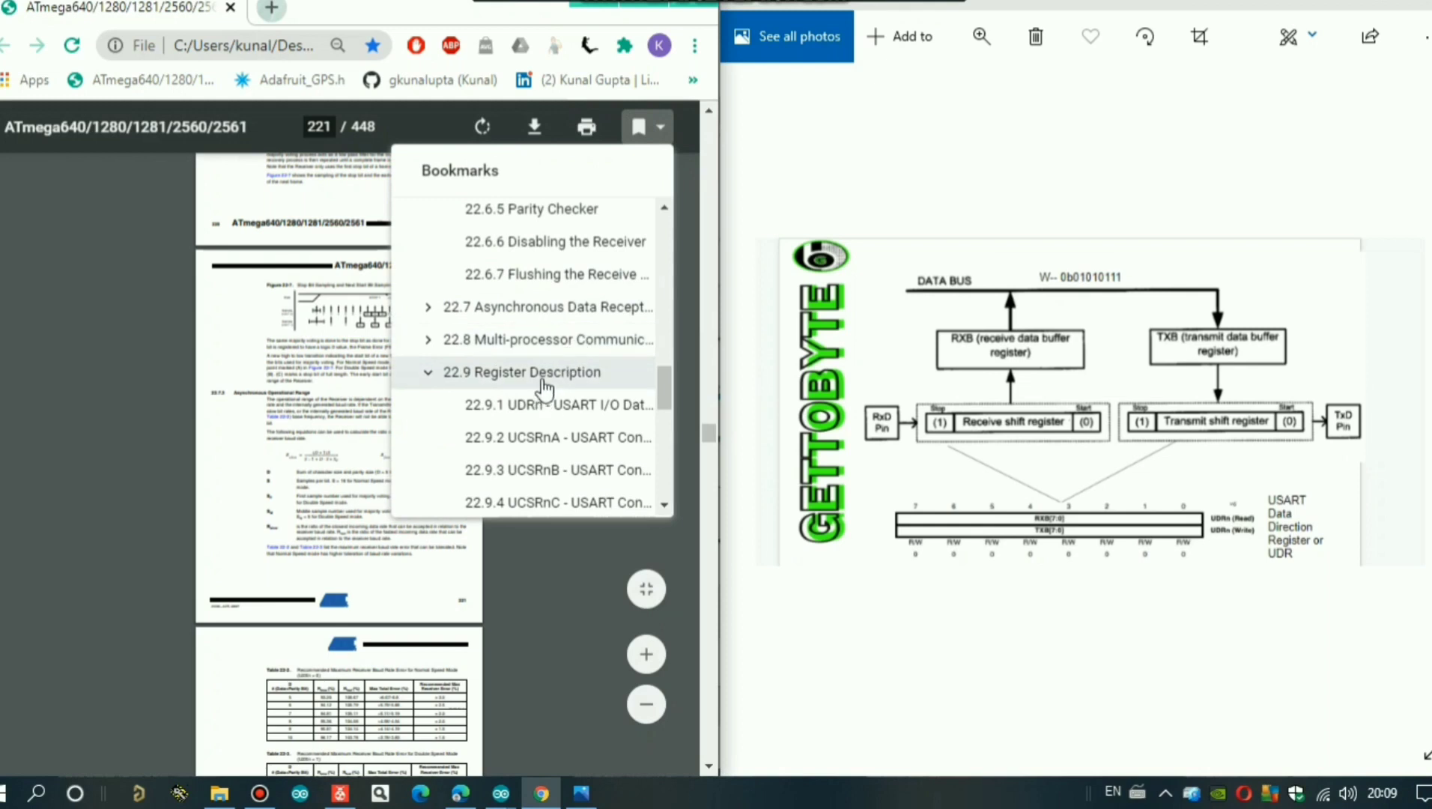
scroll(542, 335, up, 3)
click(464, 285)
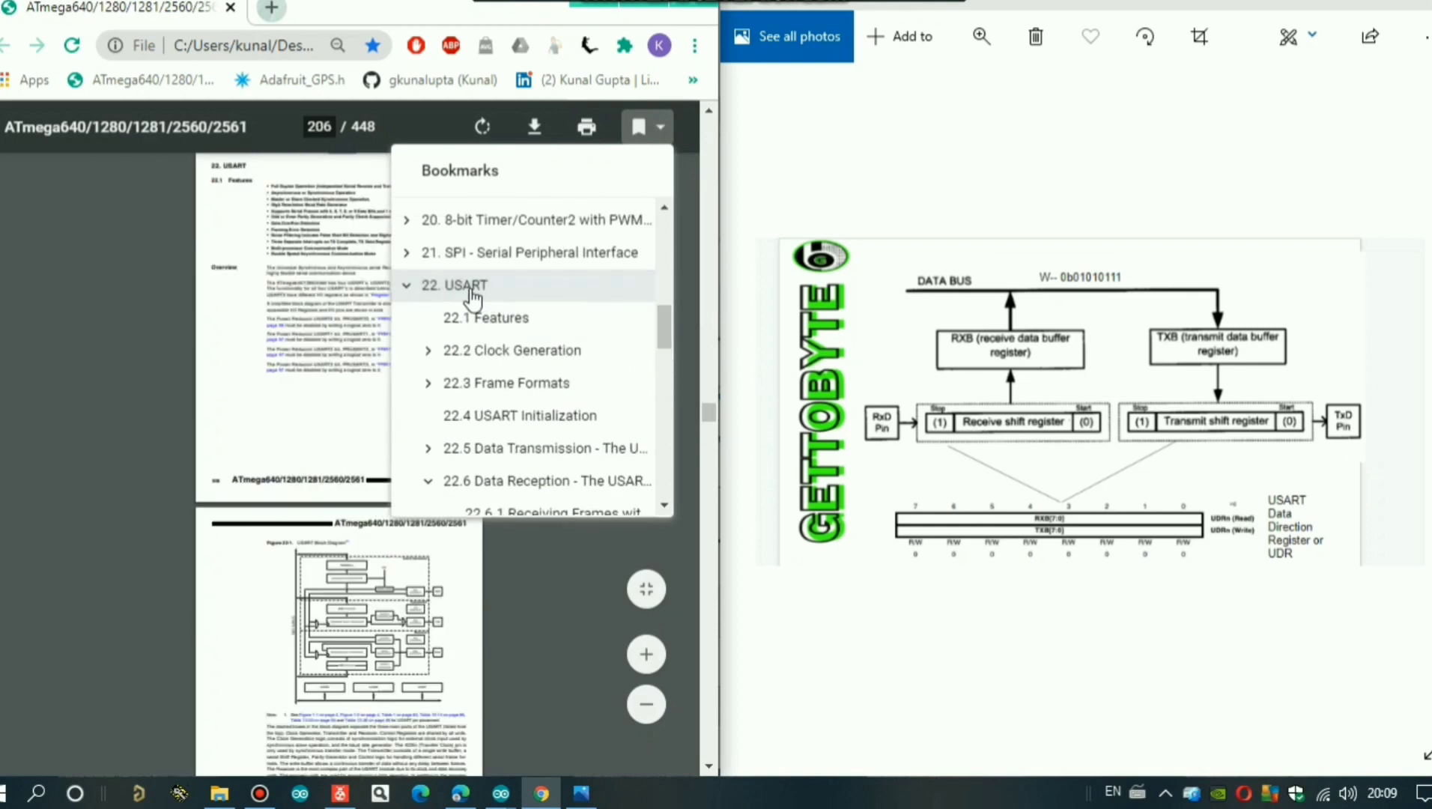
click(408, 285)
click(407, 284)
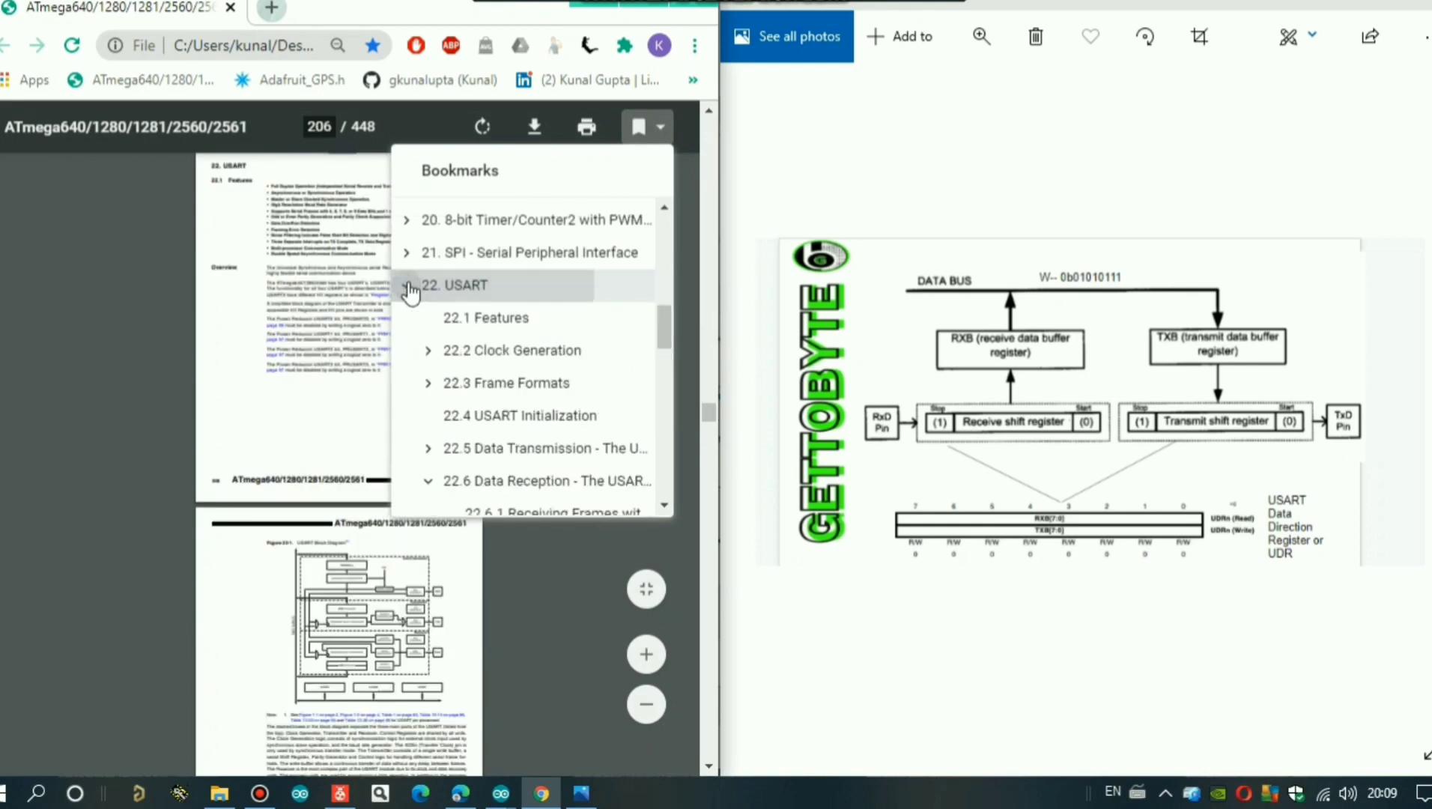
scroll(517, 414, down, 4)
scroll(517, 414, down, 2)
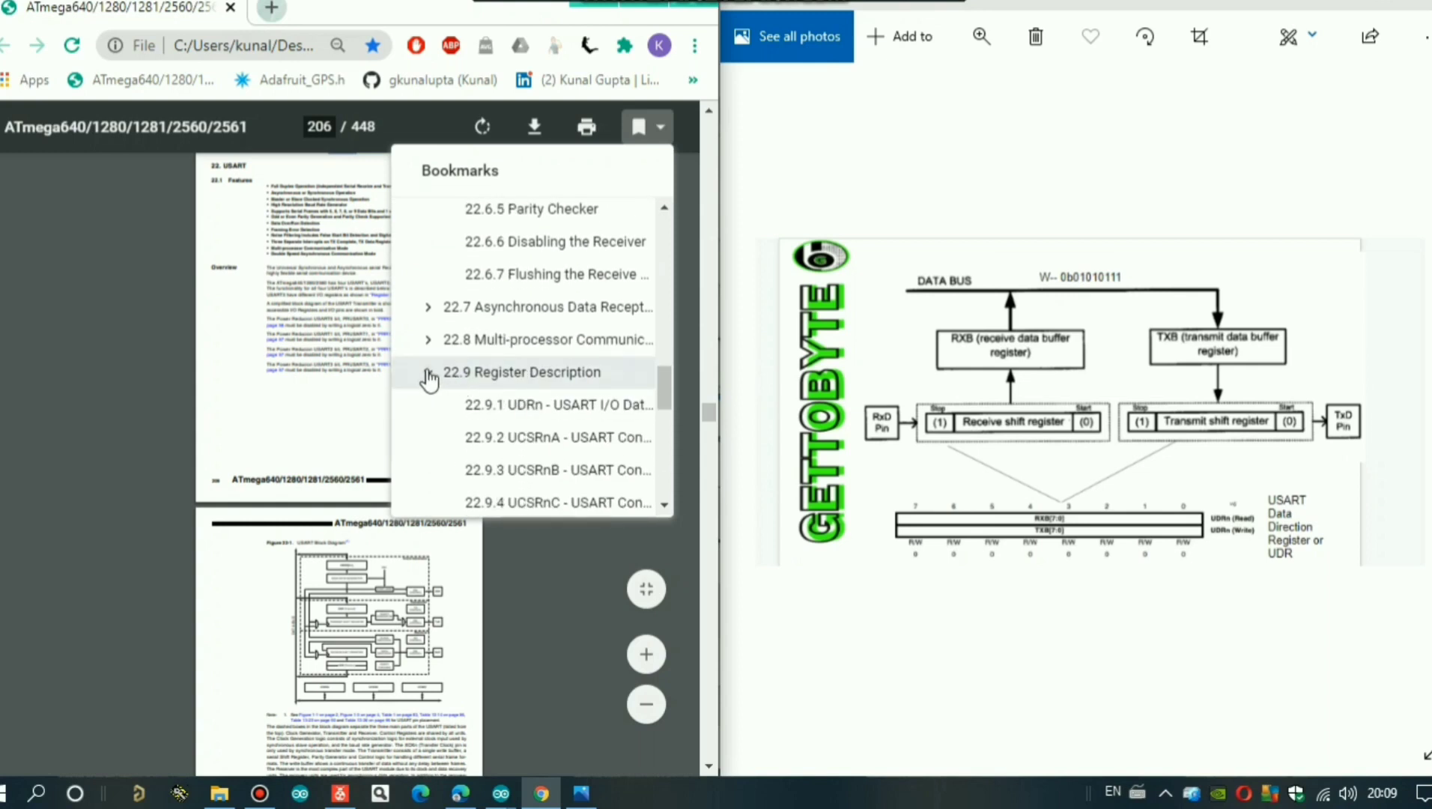
Step: Expand 22.9 Register Description and jump to 22.9.2 UCSRnA, dismissing the bookmarks list
click(429, 373)
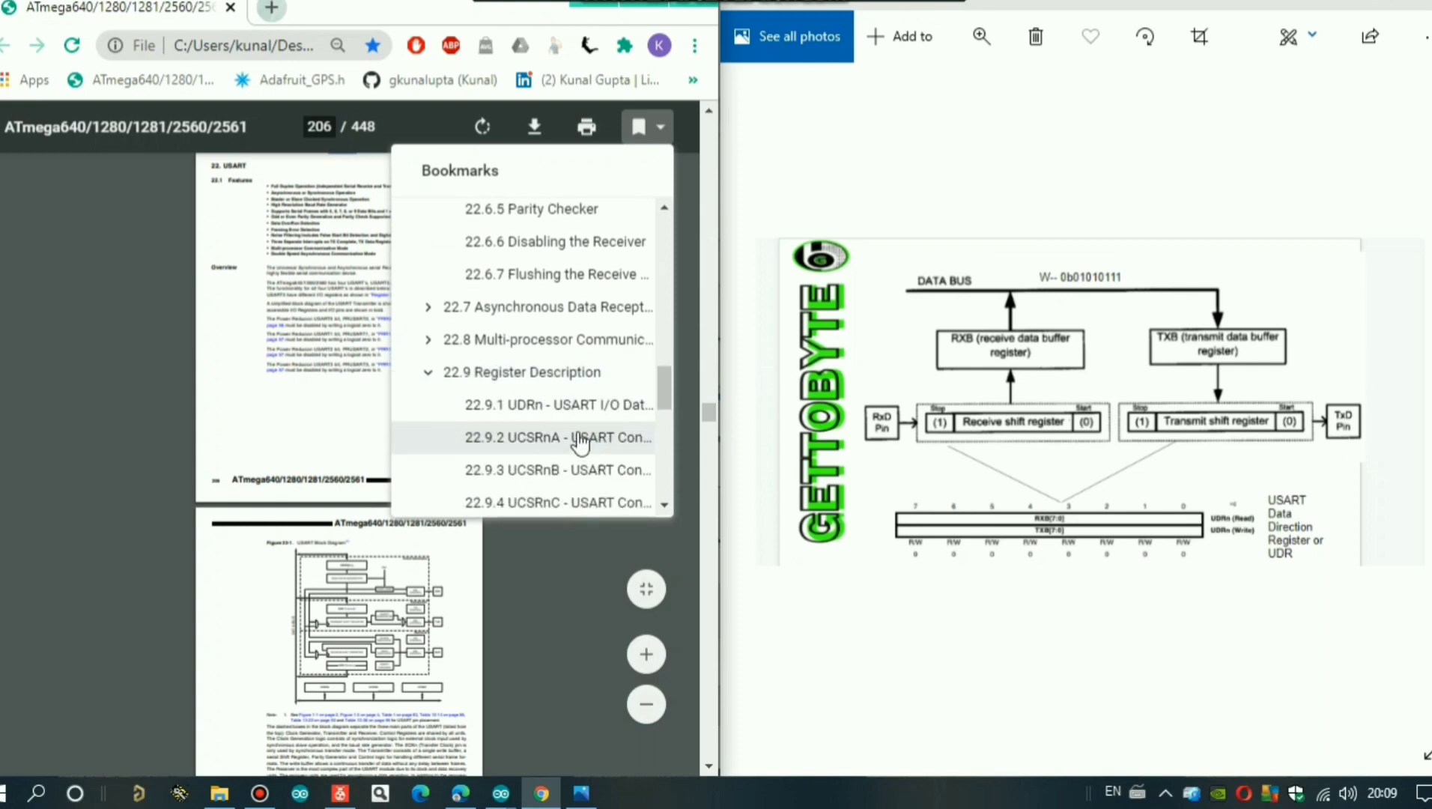
click(556, 436)
click(254, 301)
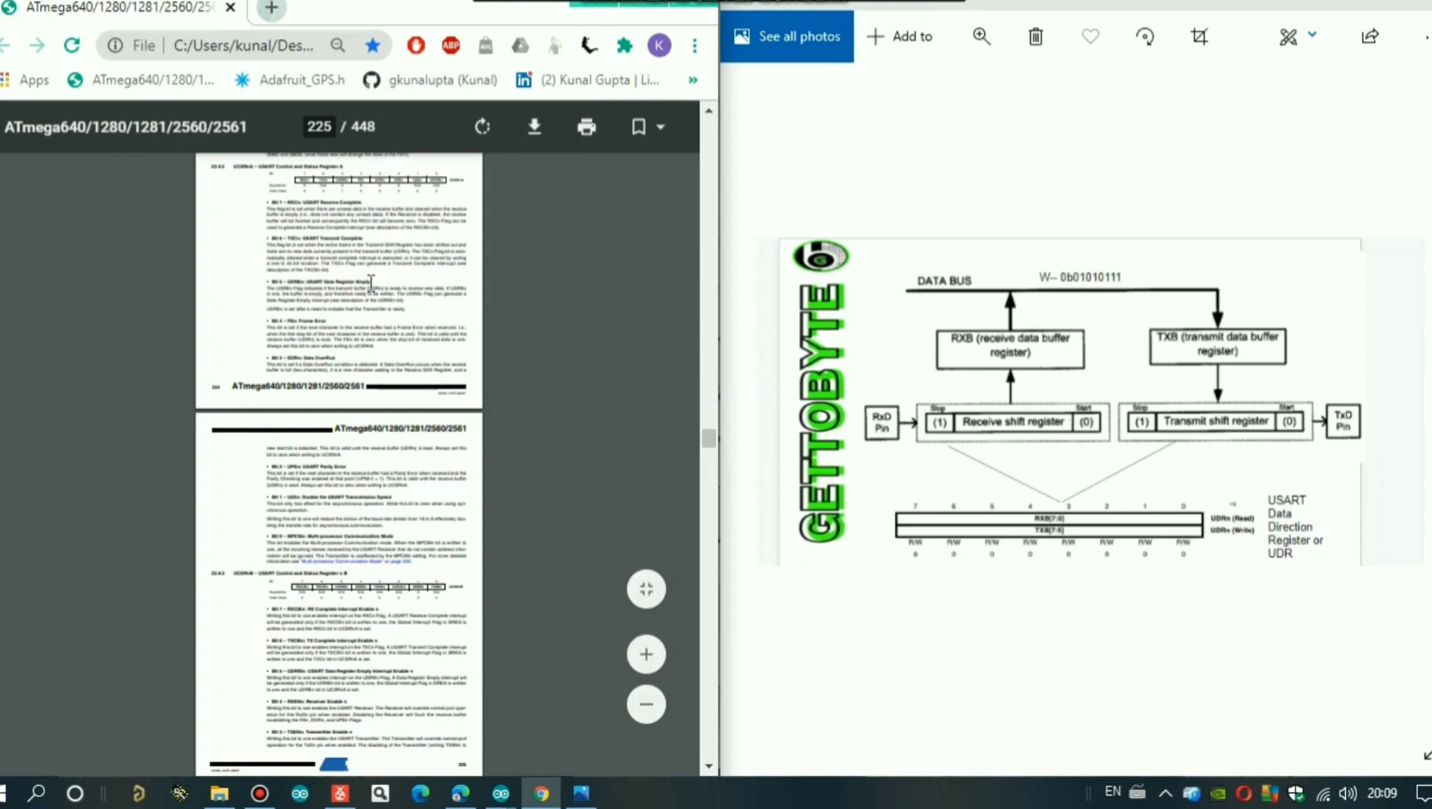
scroll(369, 285, up, 2)
scroll(369, 284, up, 2)
scroll(369, 285, up, 2)
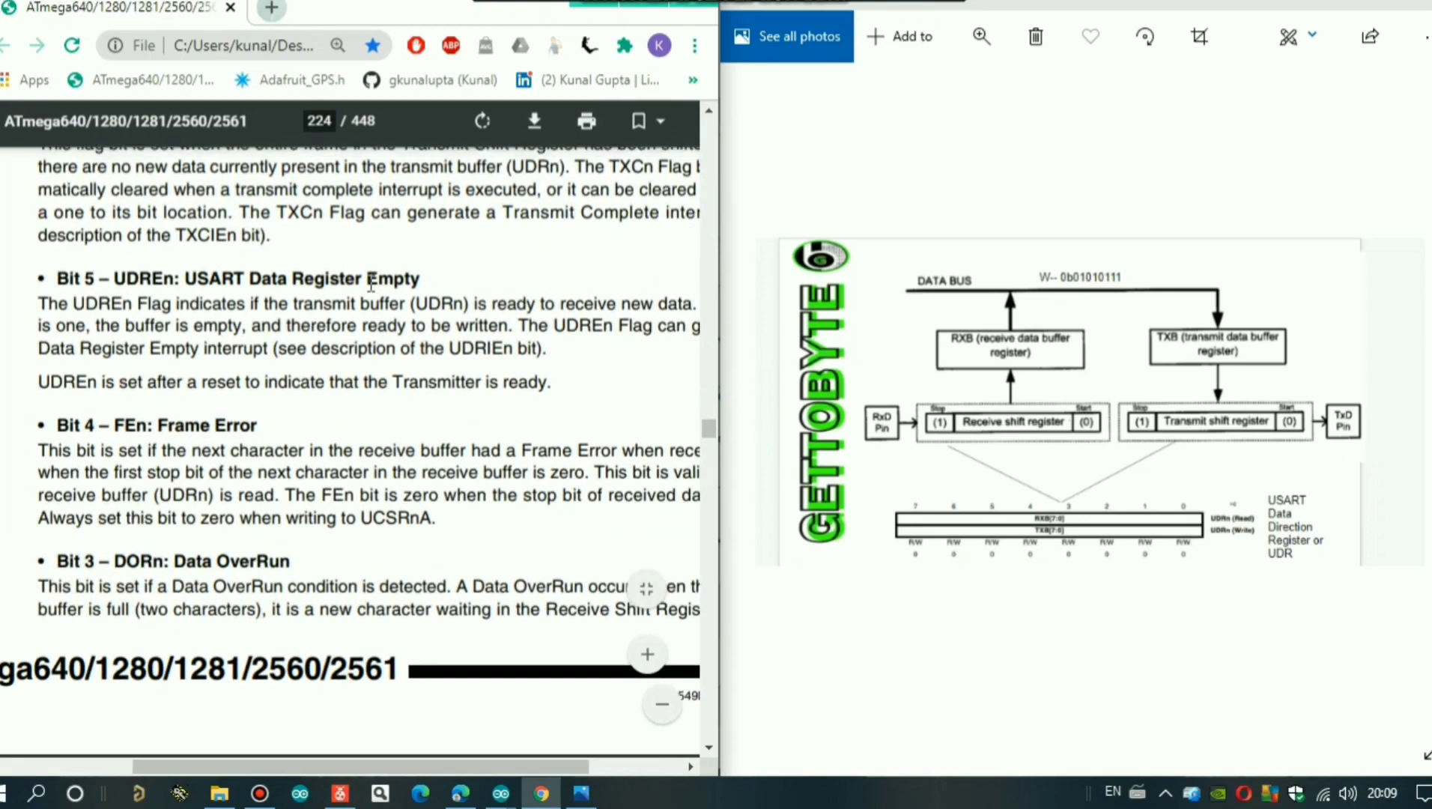
scroll(369, 284, up, 1)
scroll(370, 285, down, 3)
scroll(369, 284, down, 2)
scroll(369, 284, down, 2)
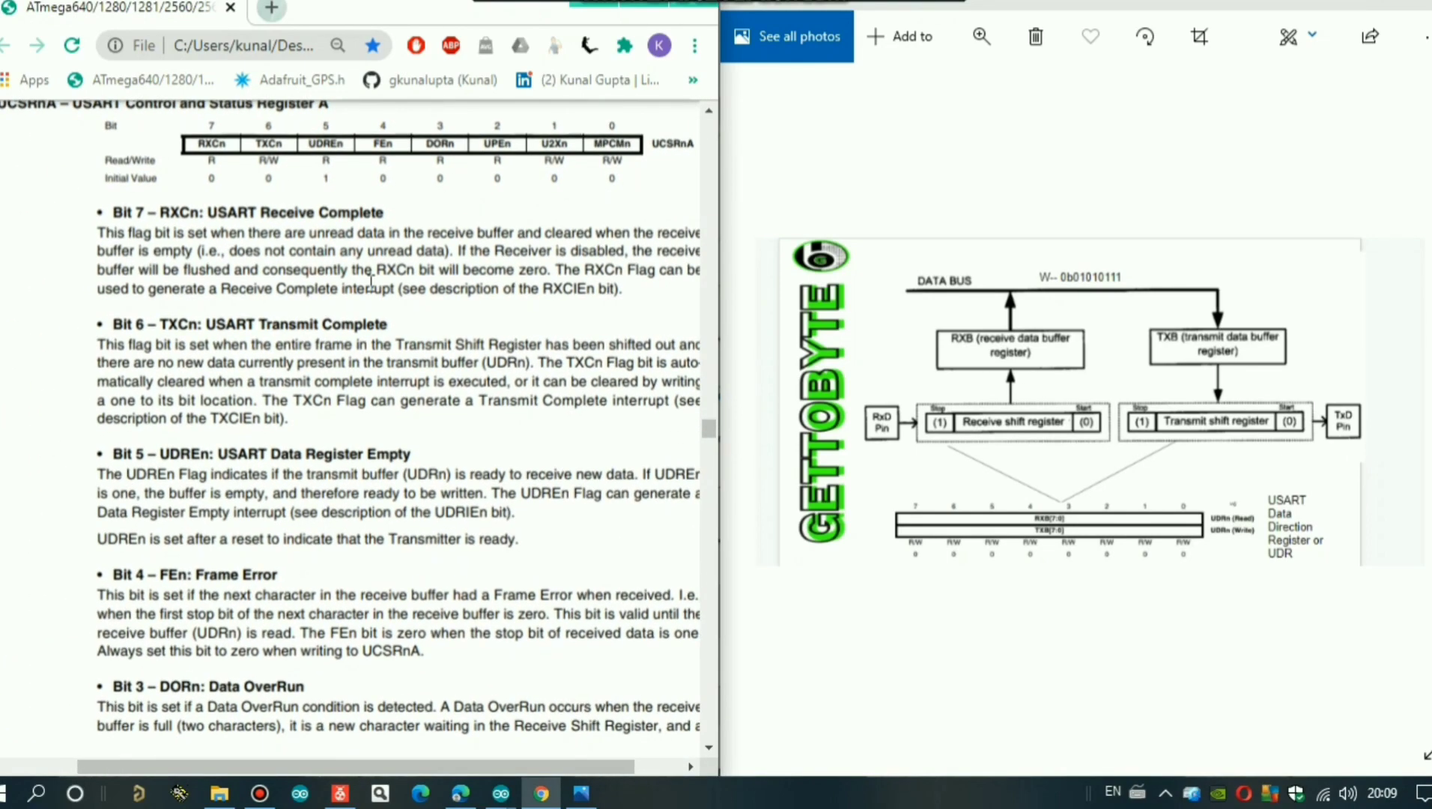
scroll(370, 285, up, 1)
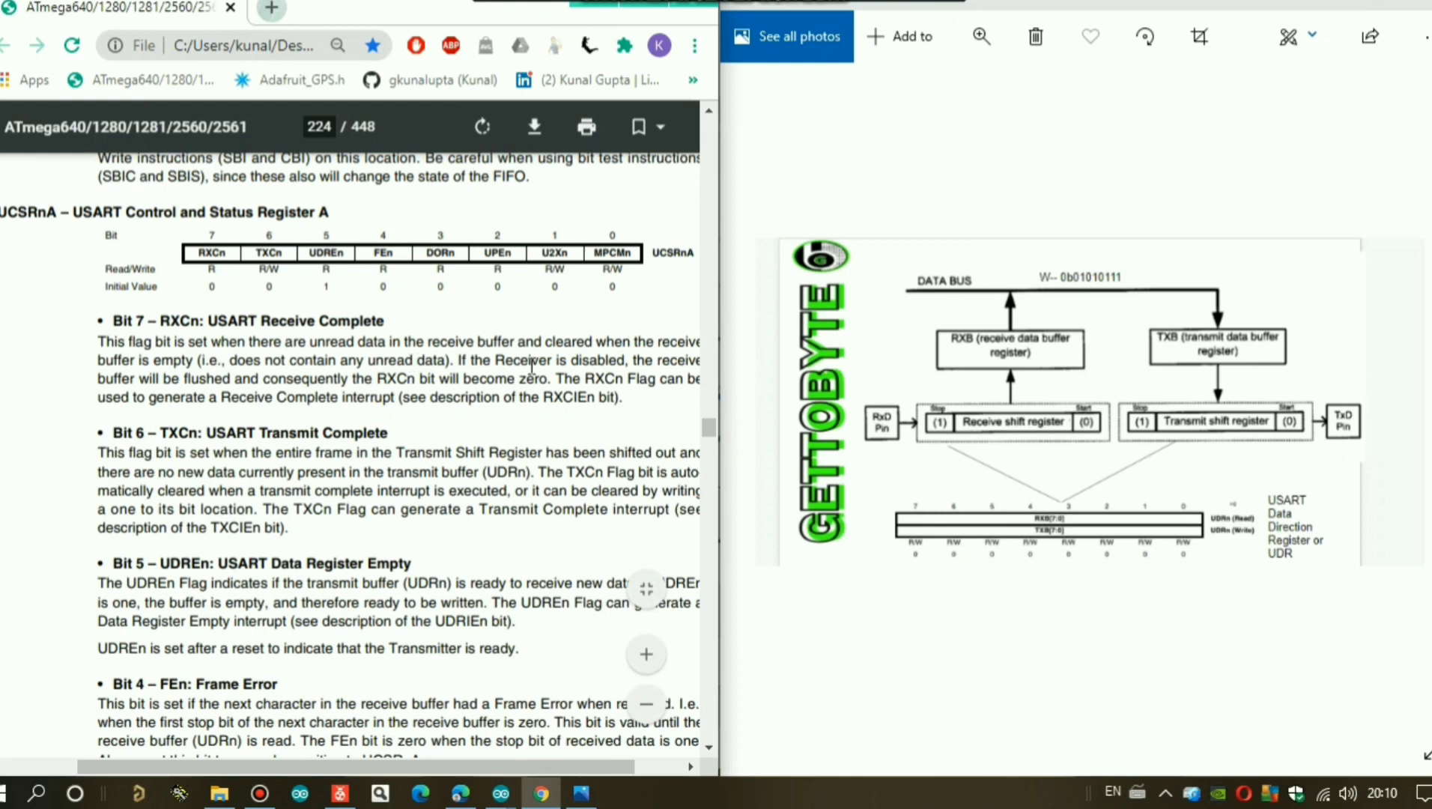
scroll(531, 362, right, 3)
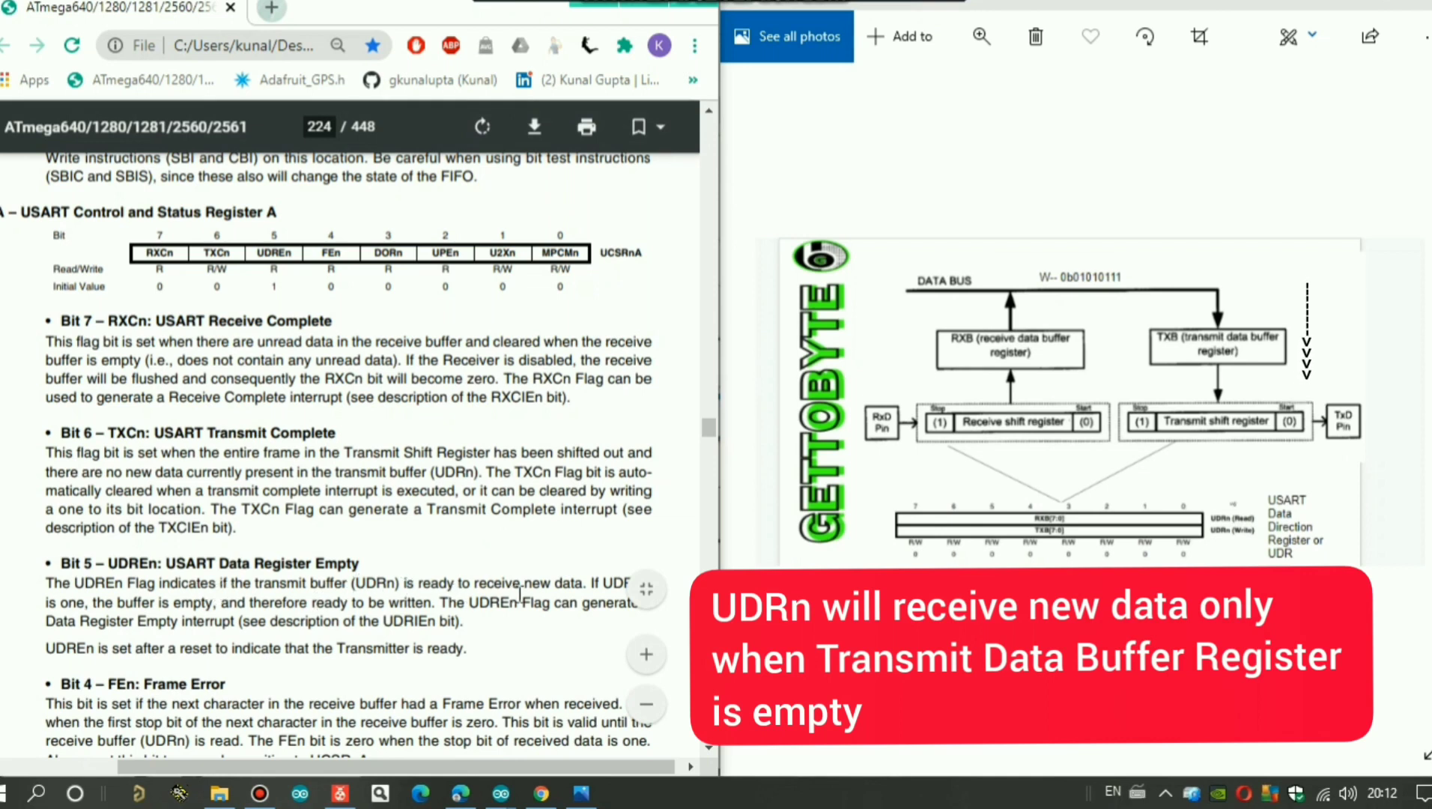
scroll(521, 593, down, 2)
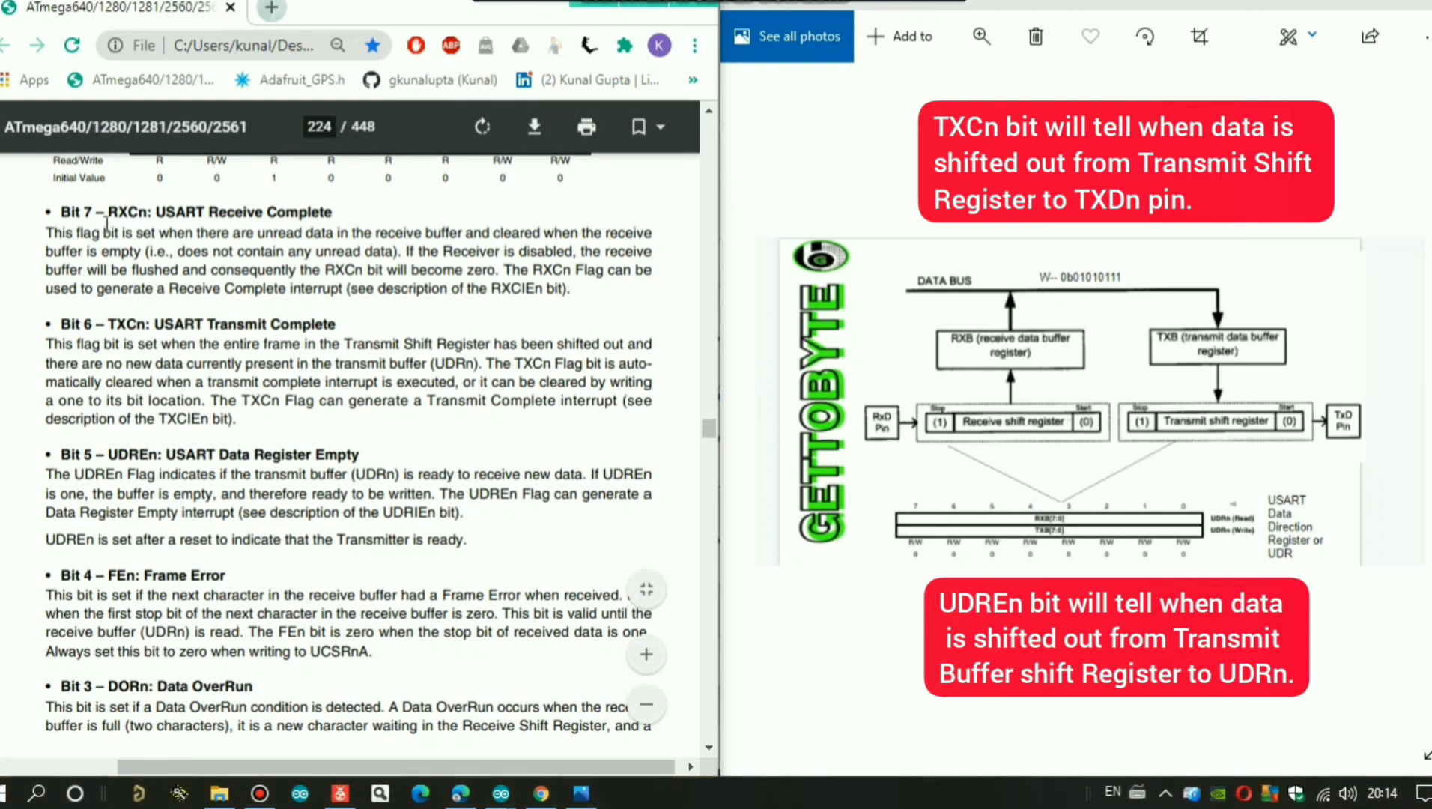
drag(107, 212, 246, 212)
drag(108, 455, 415, 470)
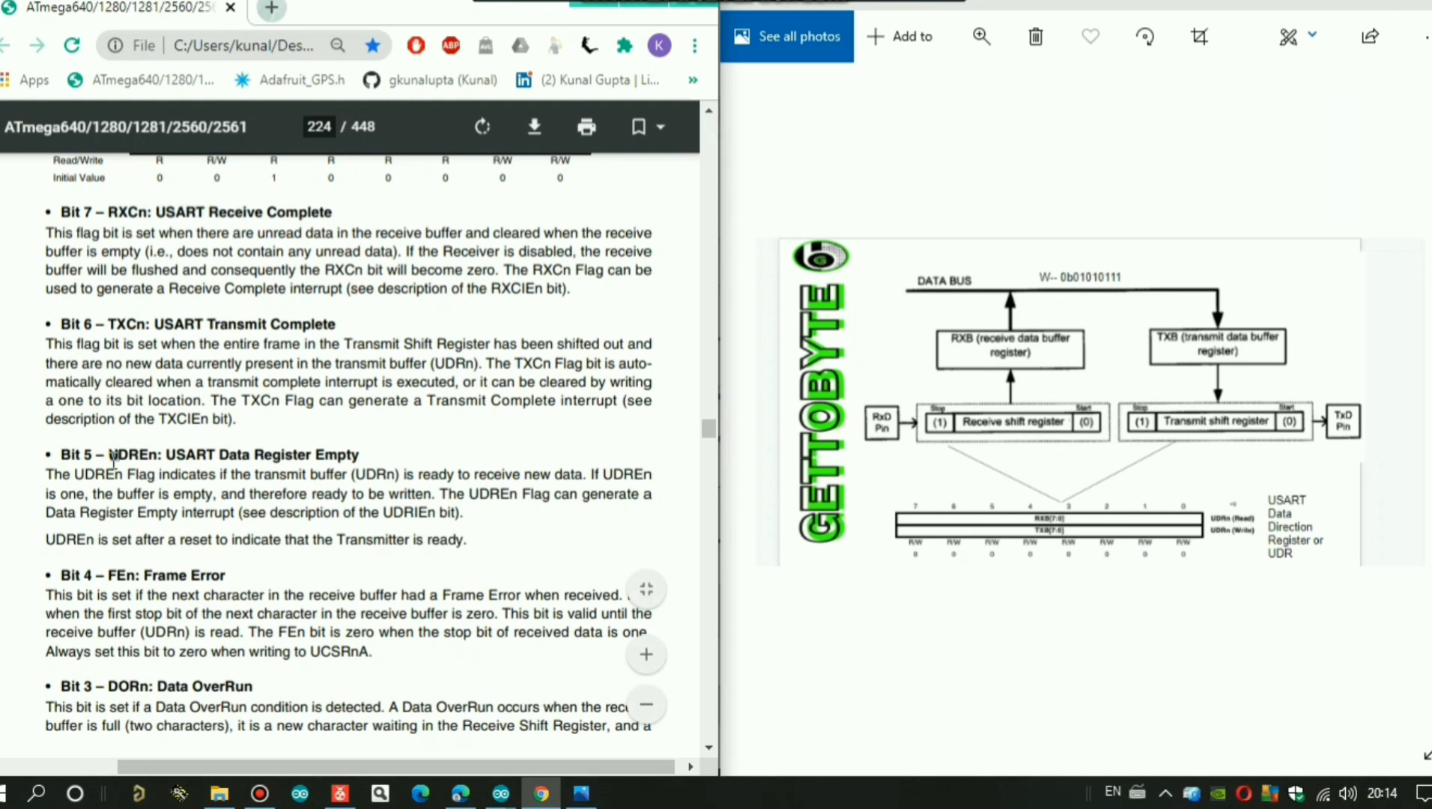
click(415, 462)
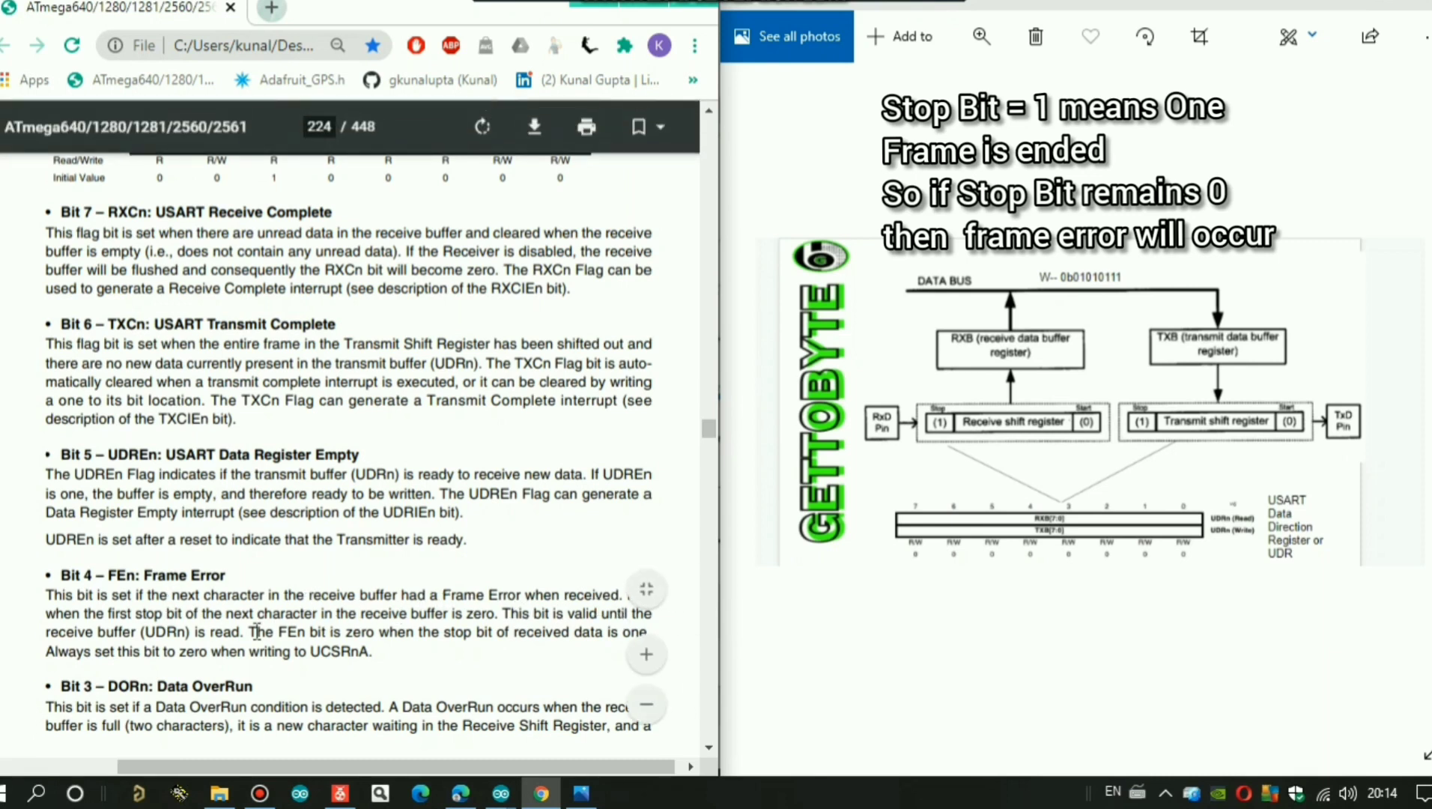
scroll(202, 637, down, 2)
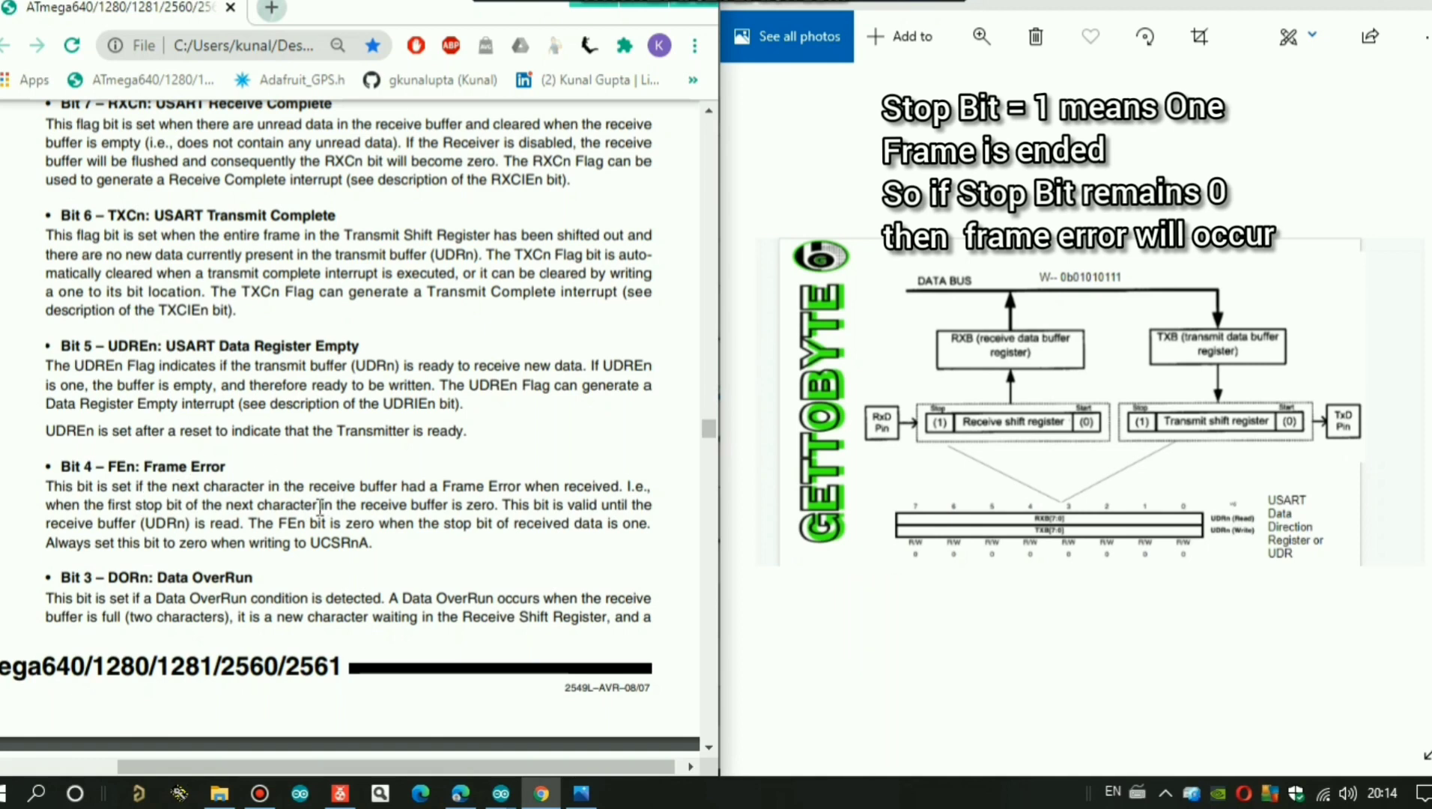
scroll(320, 509, down, 2)
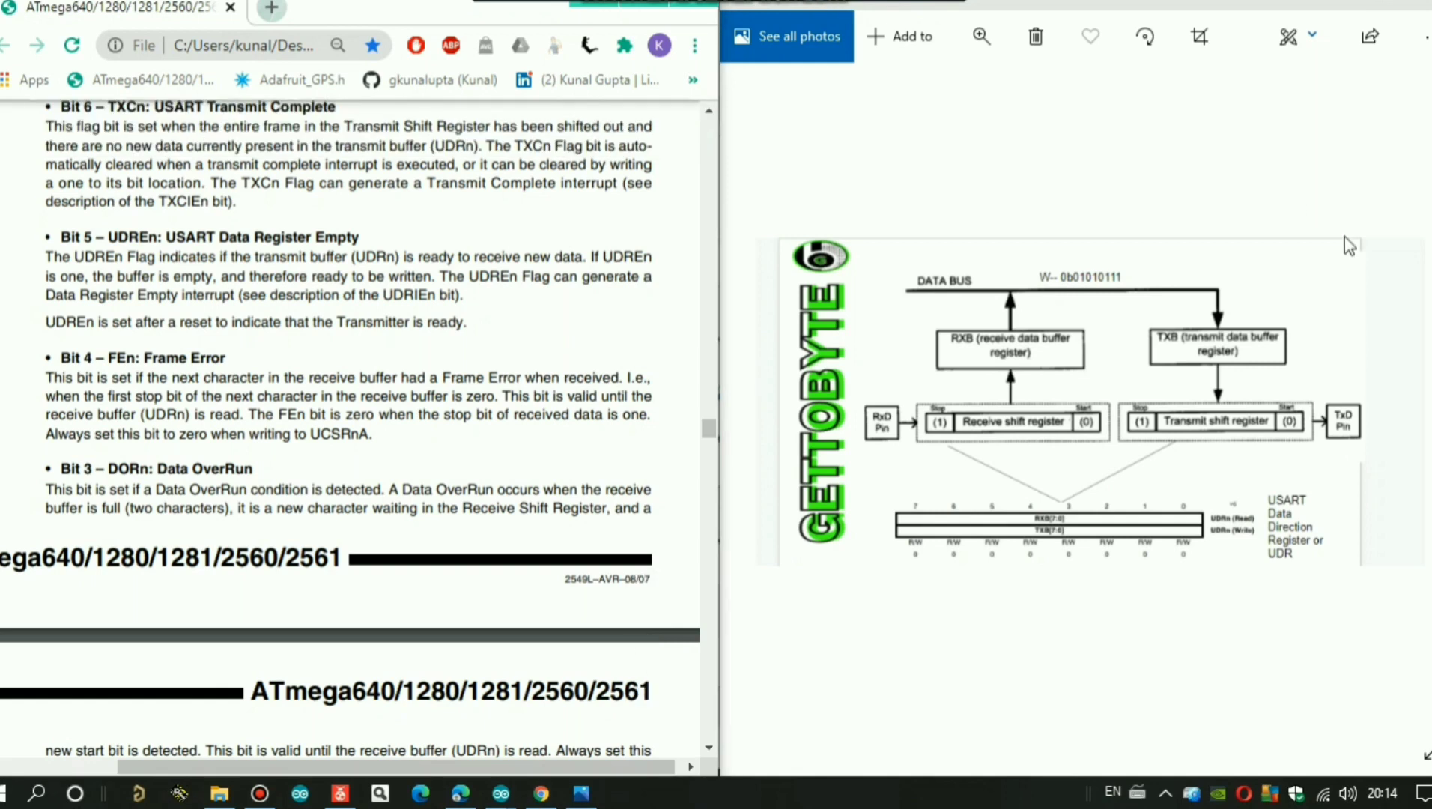
click(1407, 402)
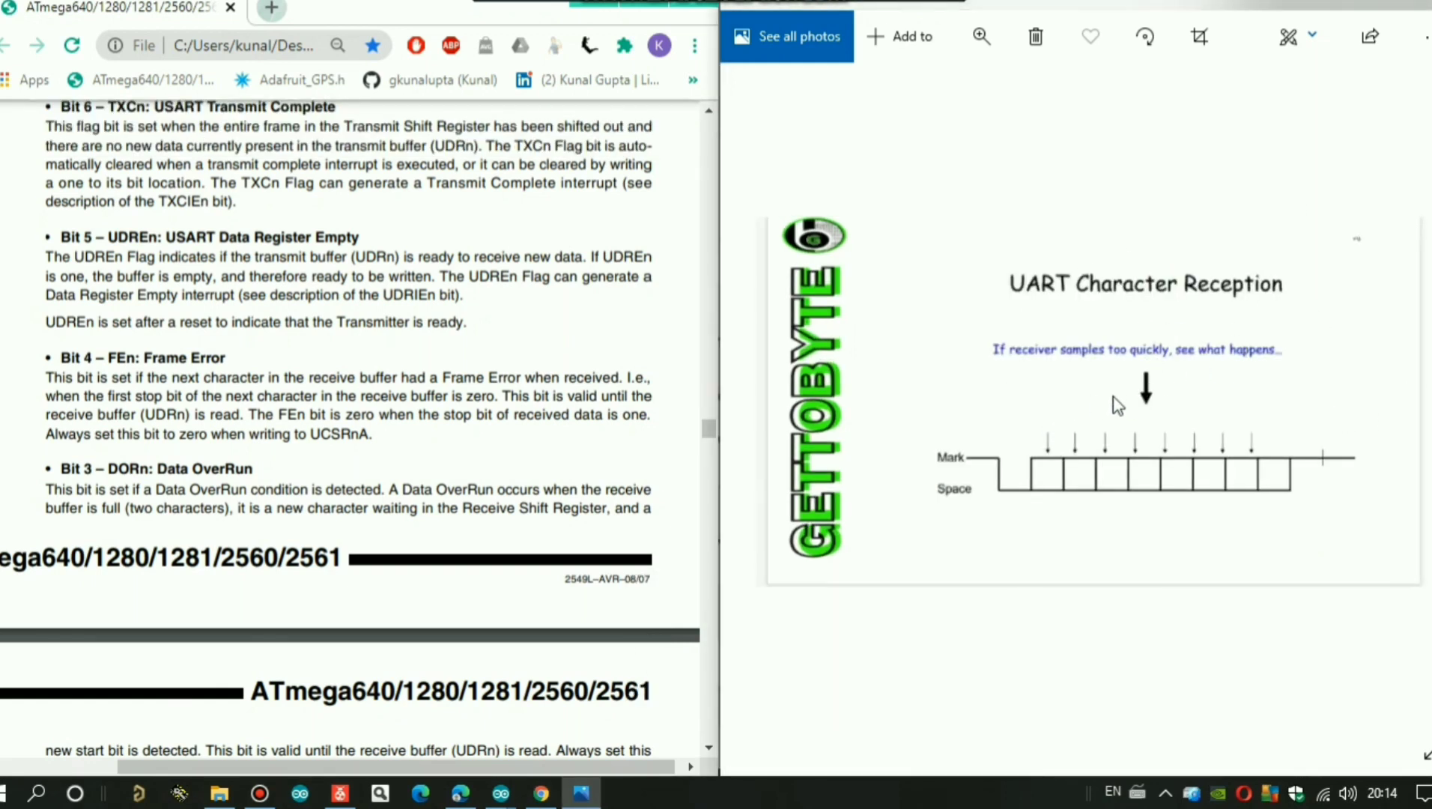
click(1407, 403)
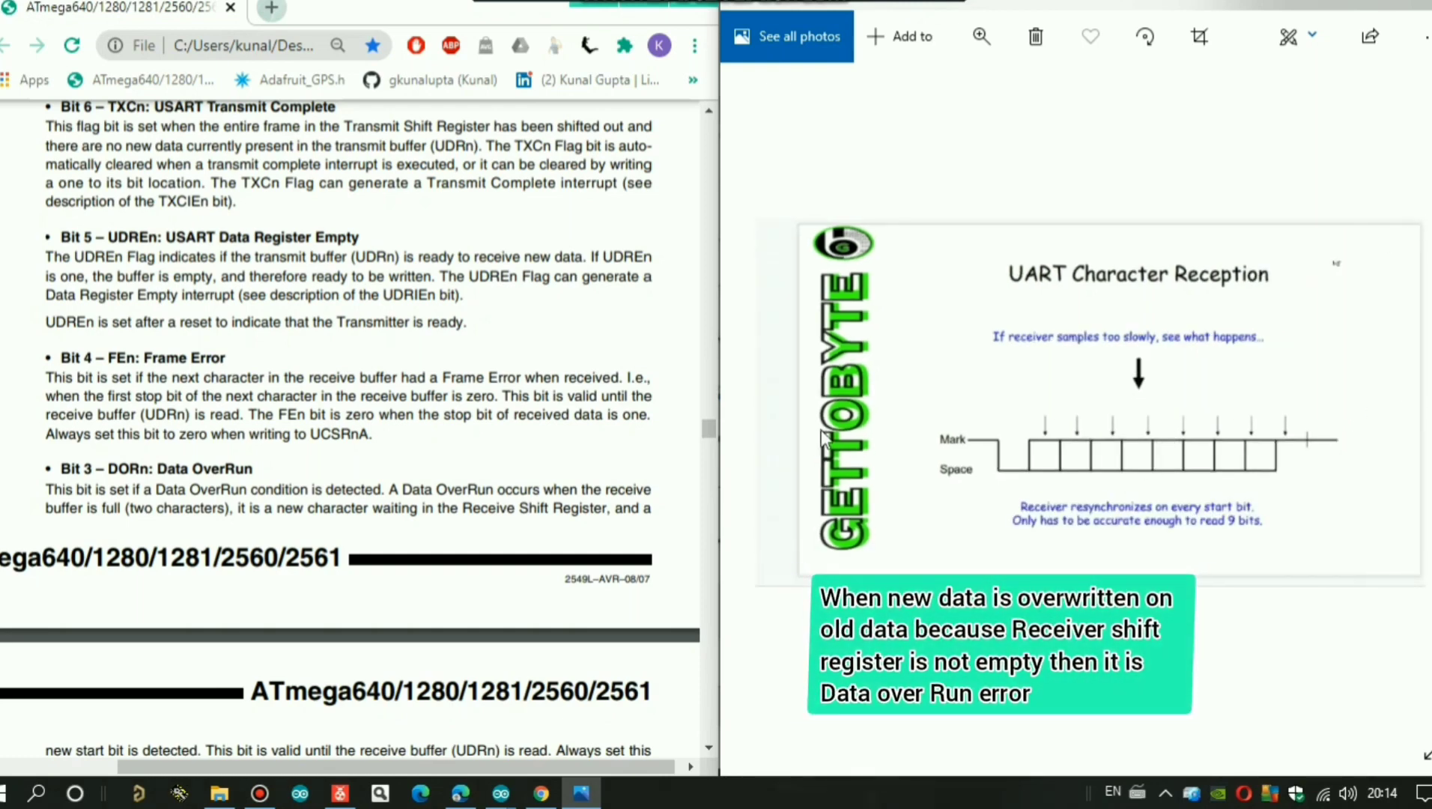
click(772, 404)
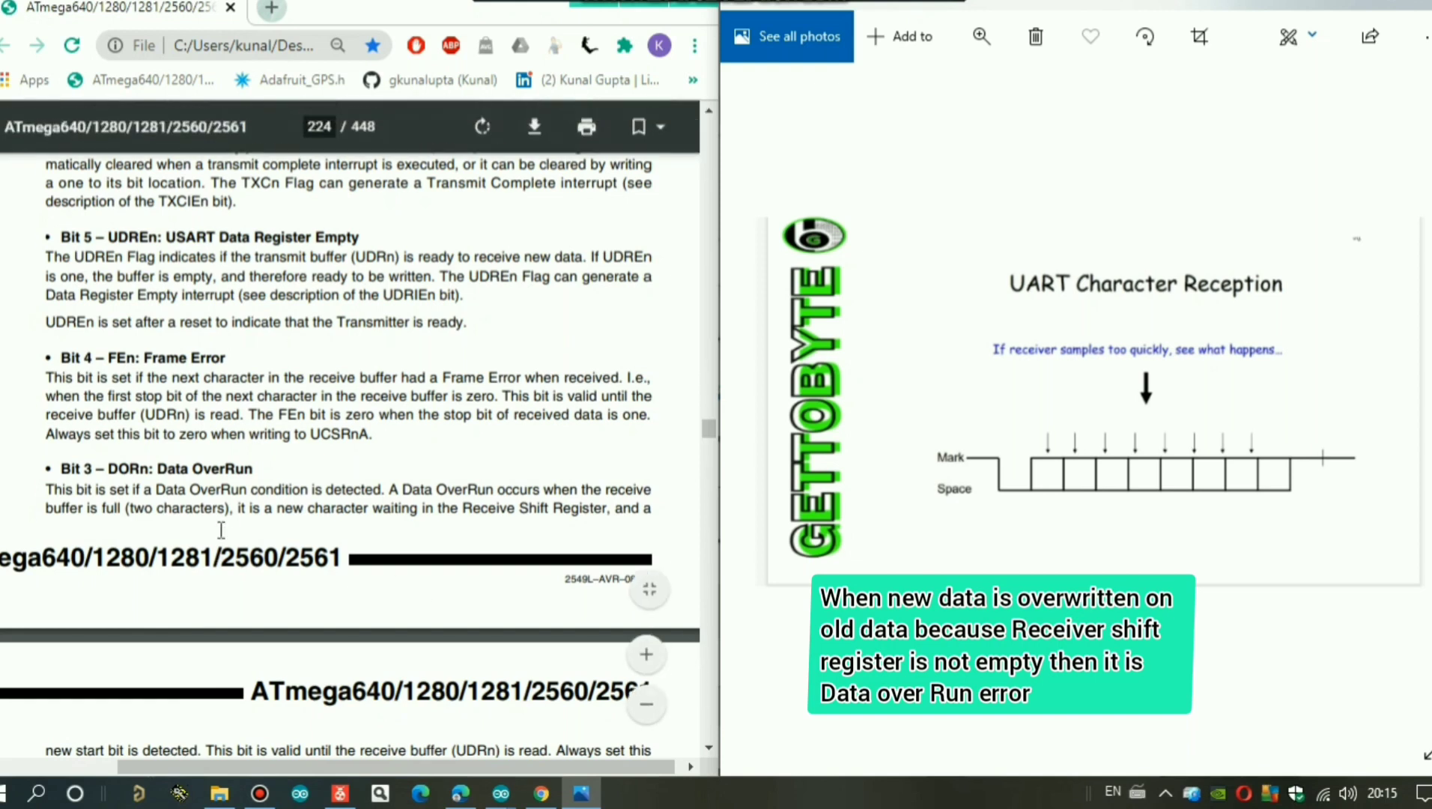
mouse_move(355, 523)
scroll(503, 520, down, 2)
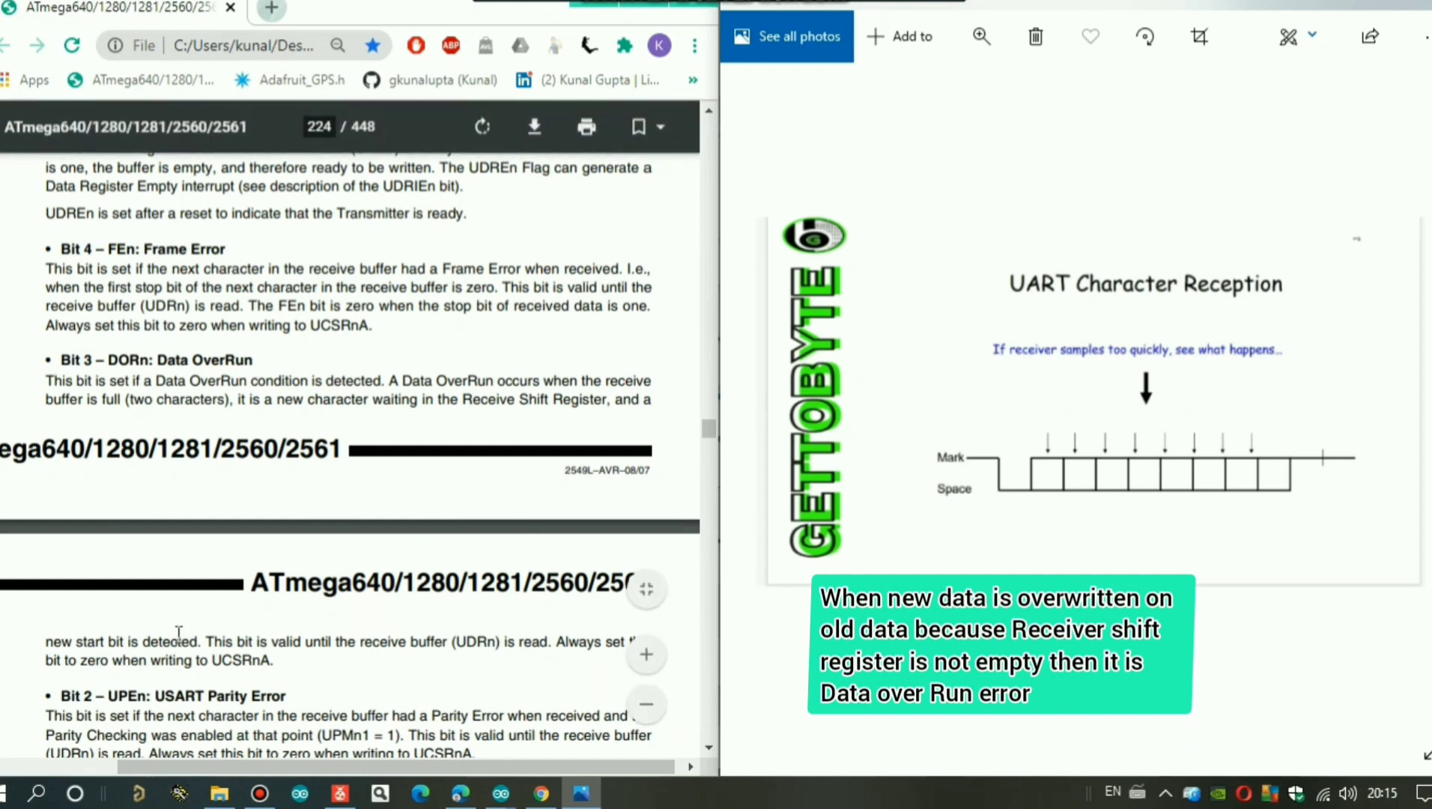
mouse_move(772, 408)
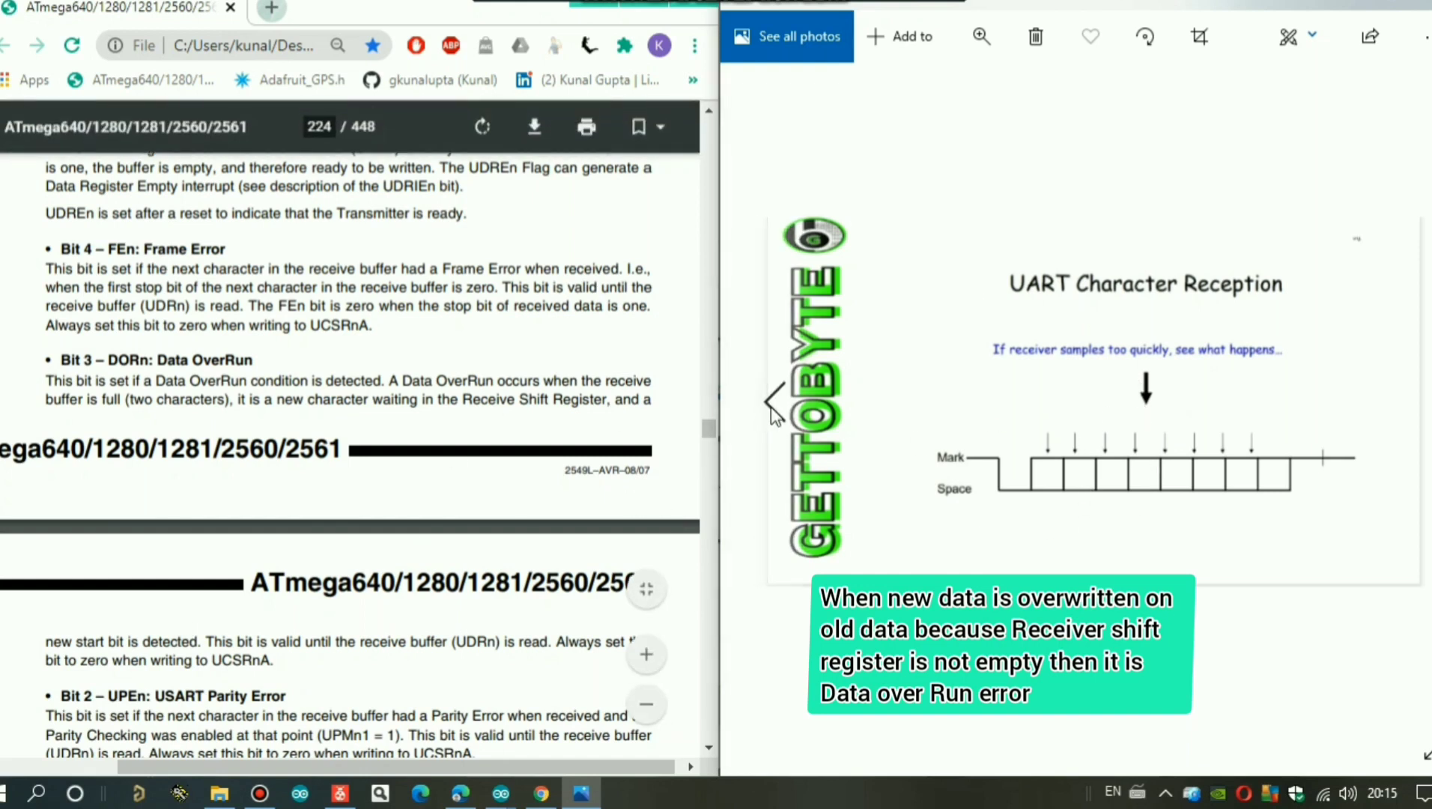
click(772, 418)
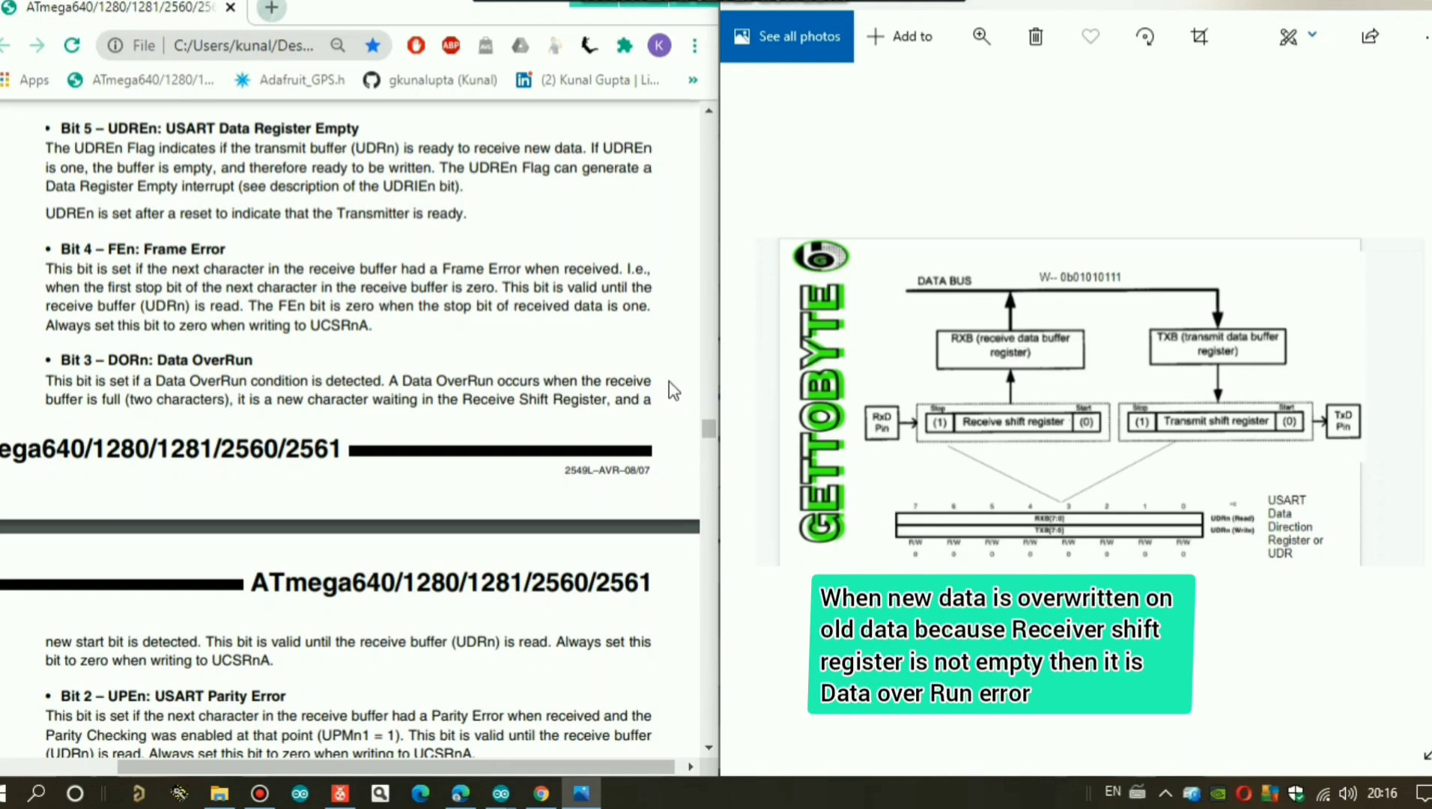
scroll(471, 398, down, 2)
scroll(471, 398, down, 3)
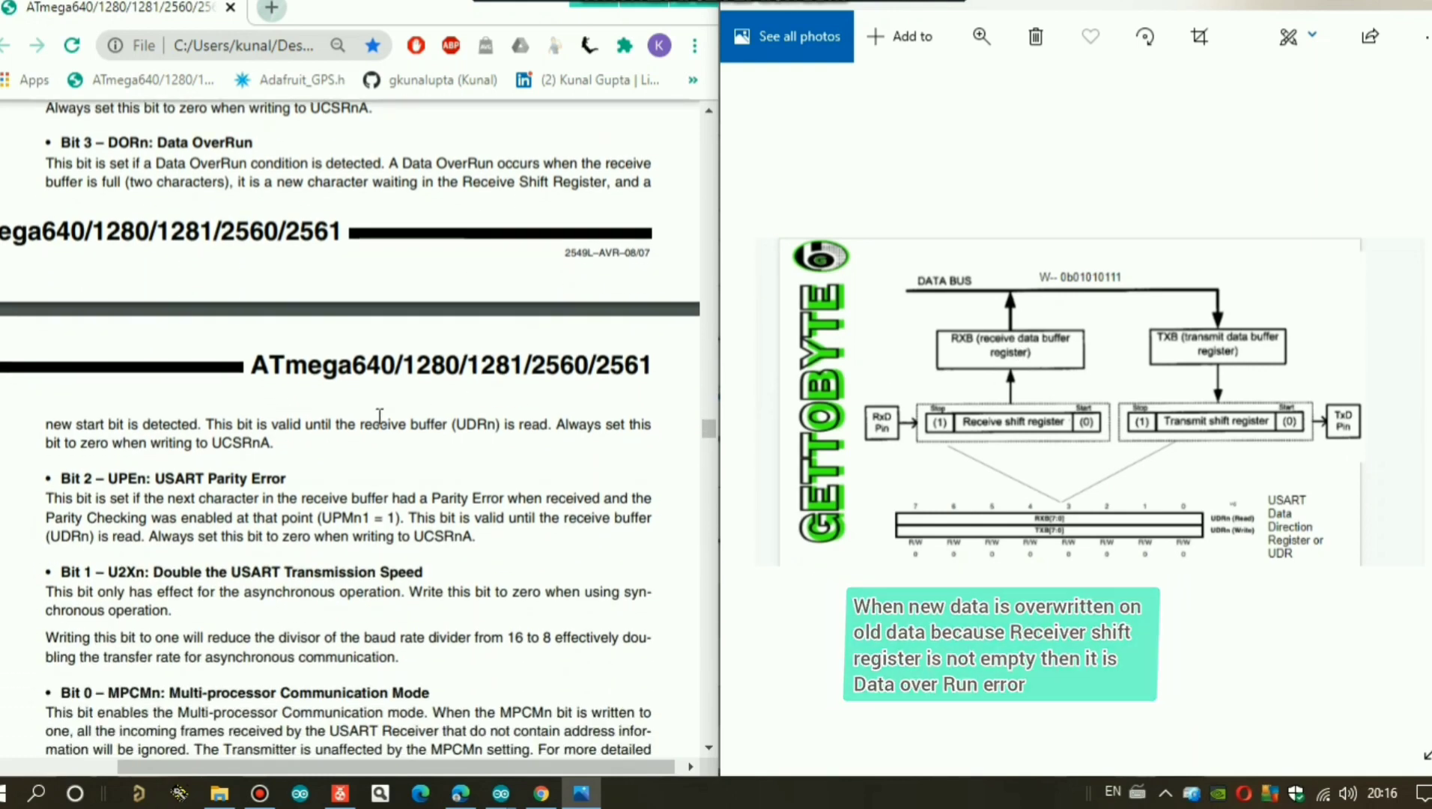
scroll(336, 424, down, 3)
scroll(276, 447, down, 2)
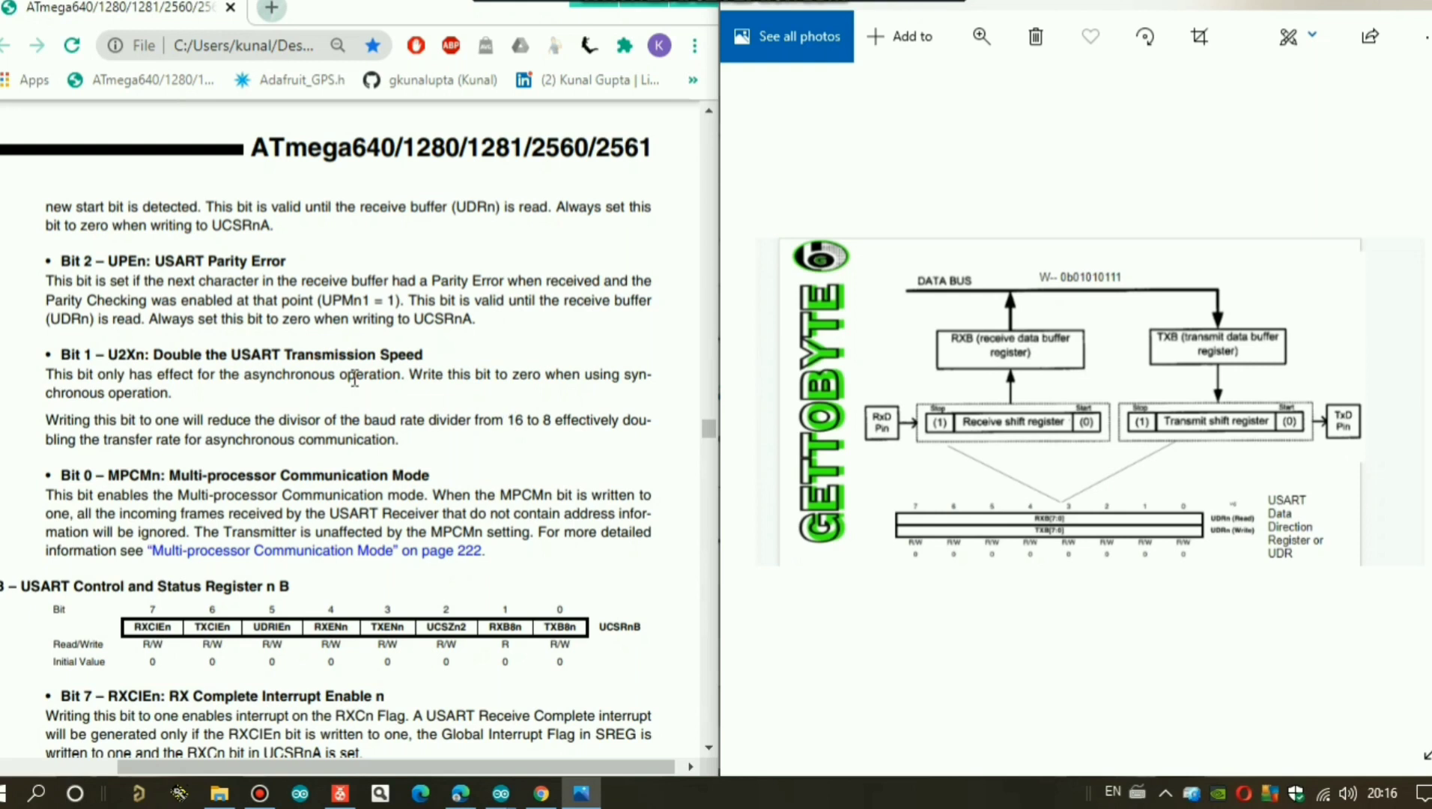
scroll(355, 380, down, 2)
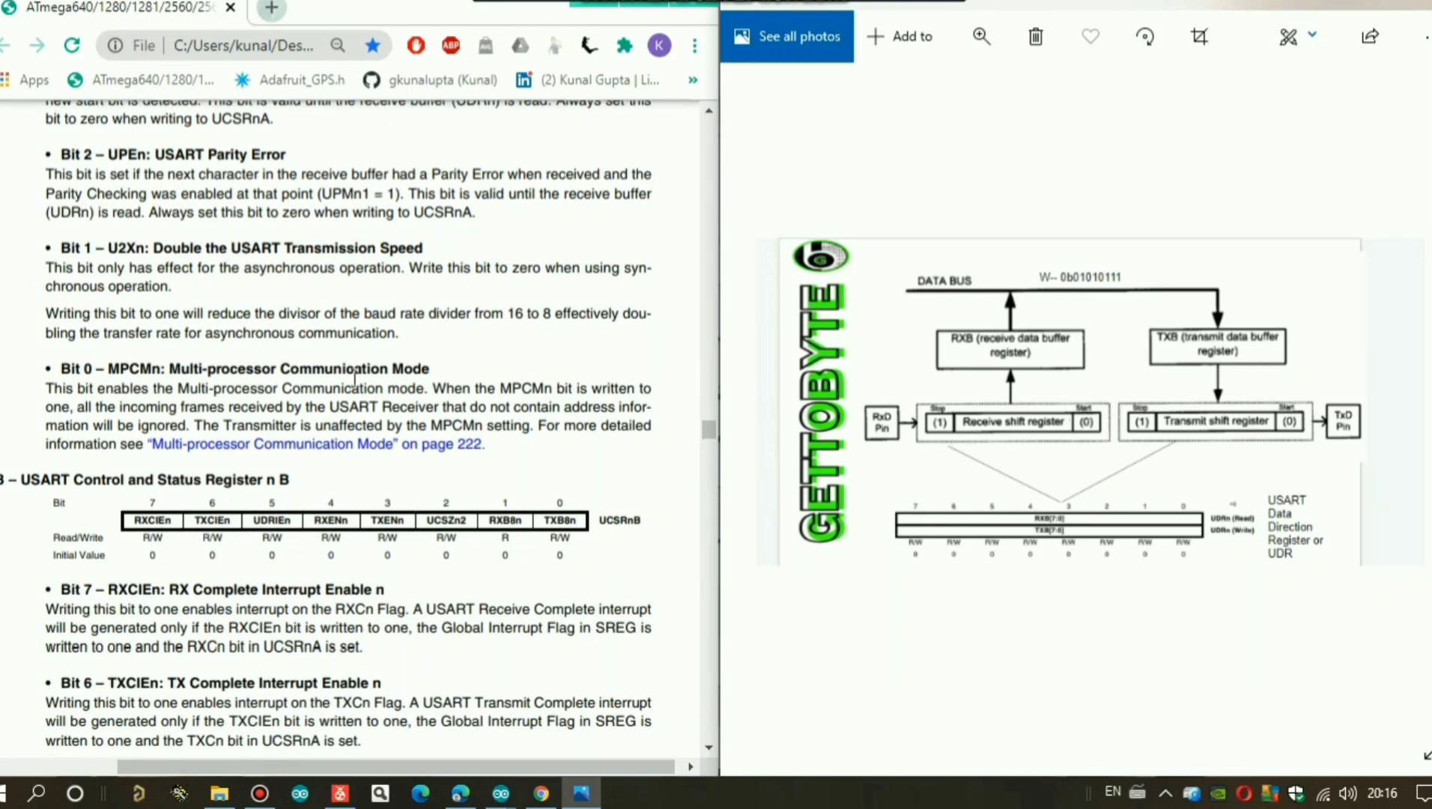